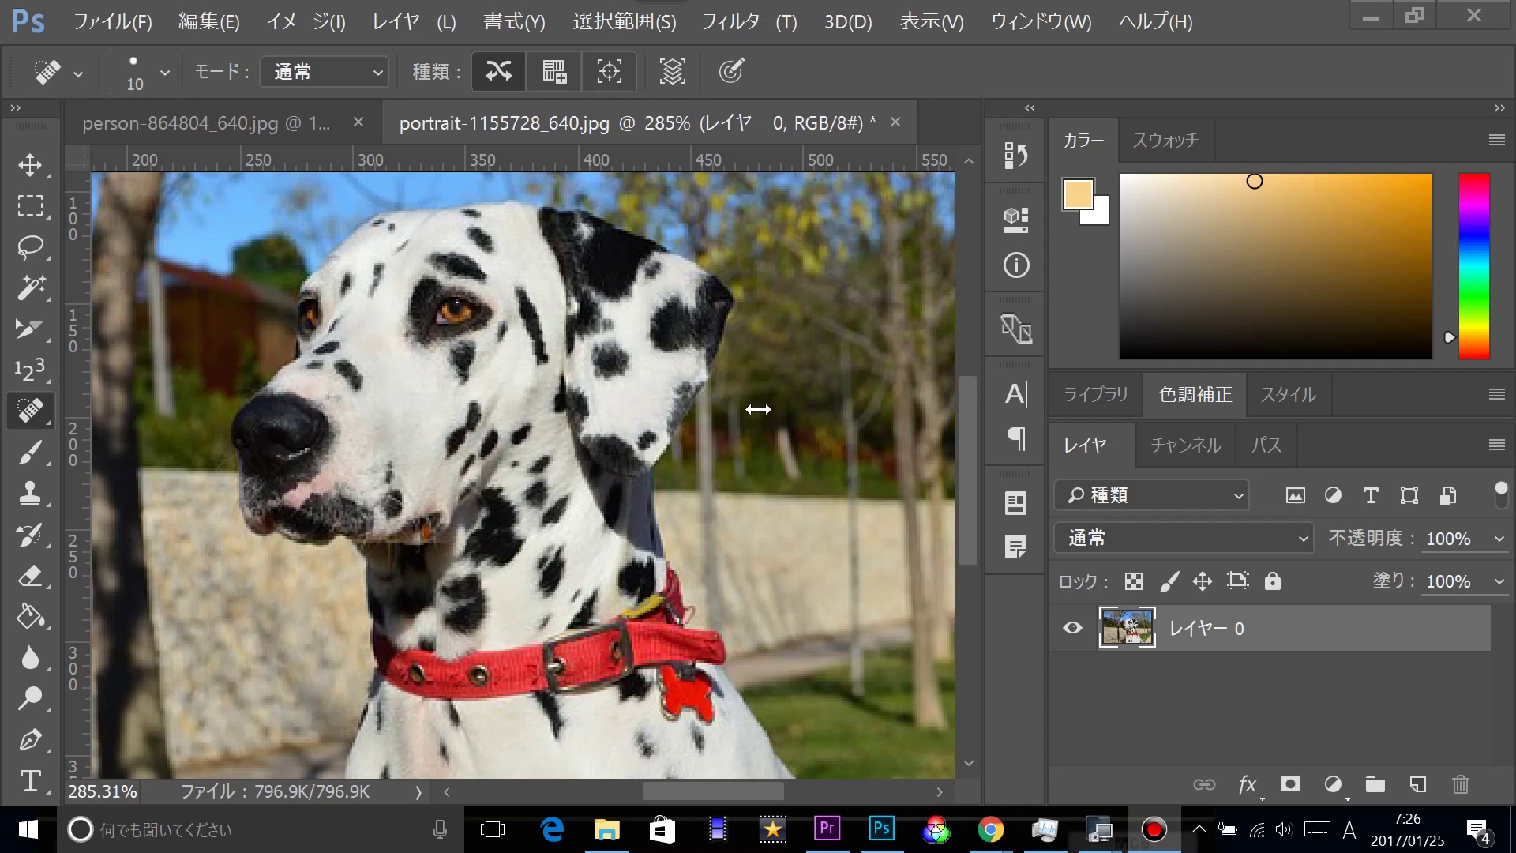
Step: Switch to the Patch Tool from the healing tools and start outlining the muzzle spot
{"action": "left_click", "coordinate": [633, 411]}
{"action": "left_click", "coordinate": [30, 419]}
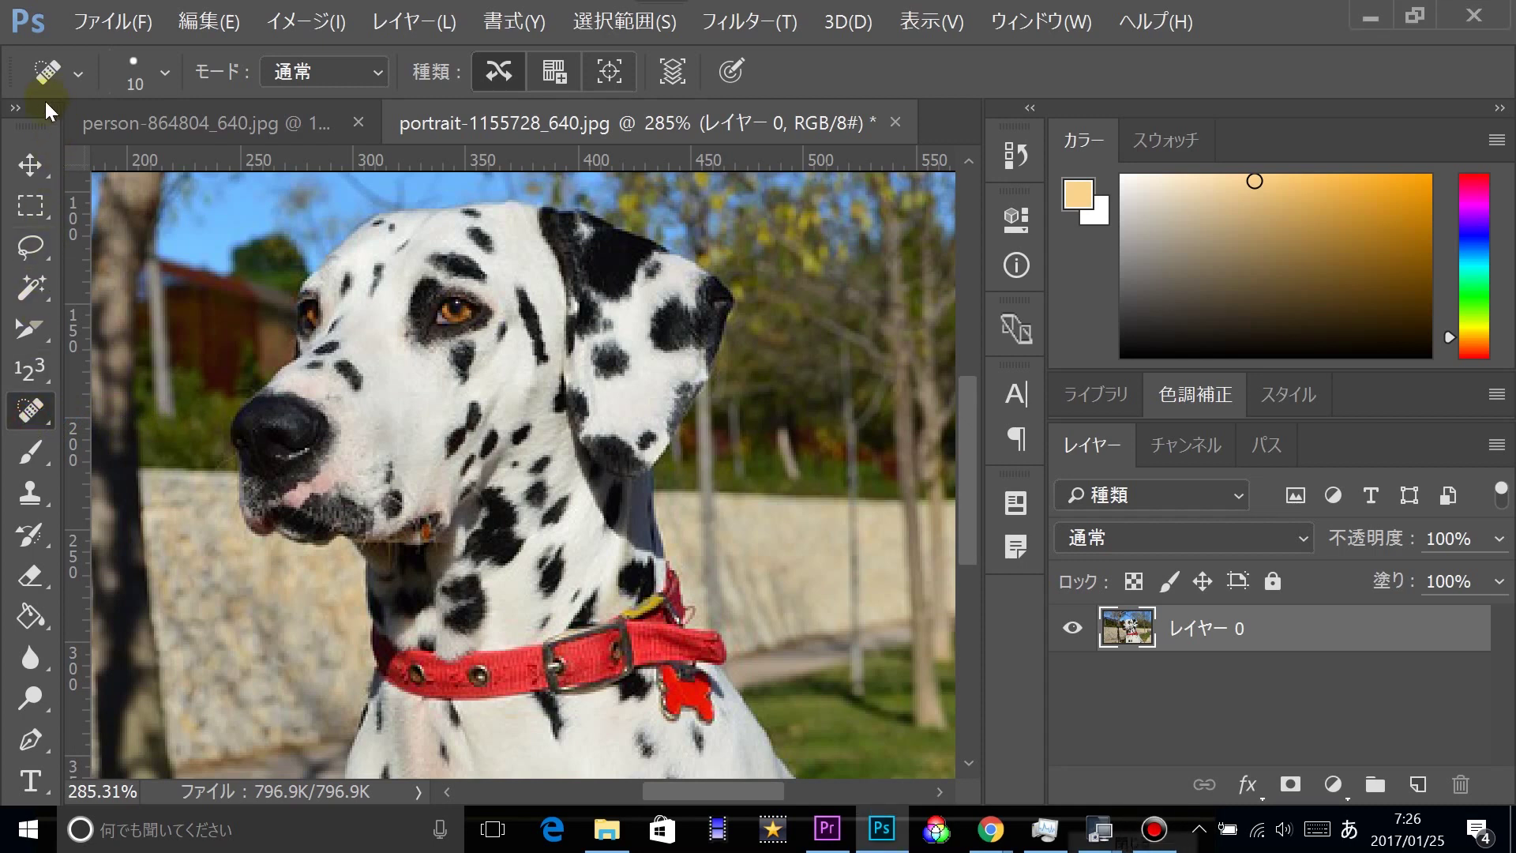
{"action": "right_click", "coordinate": [30, 410]}
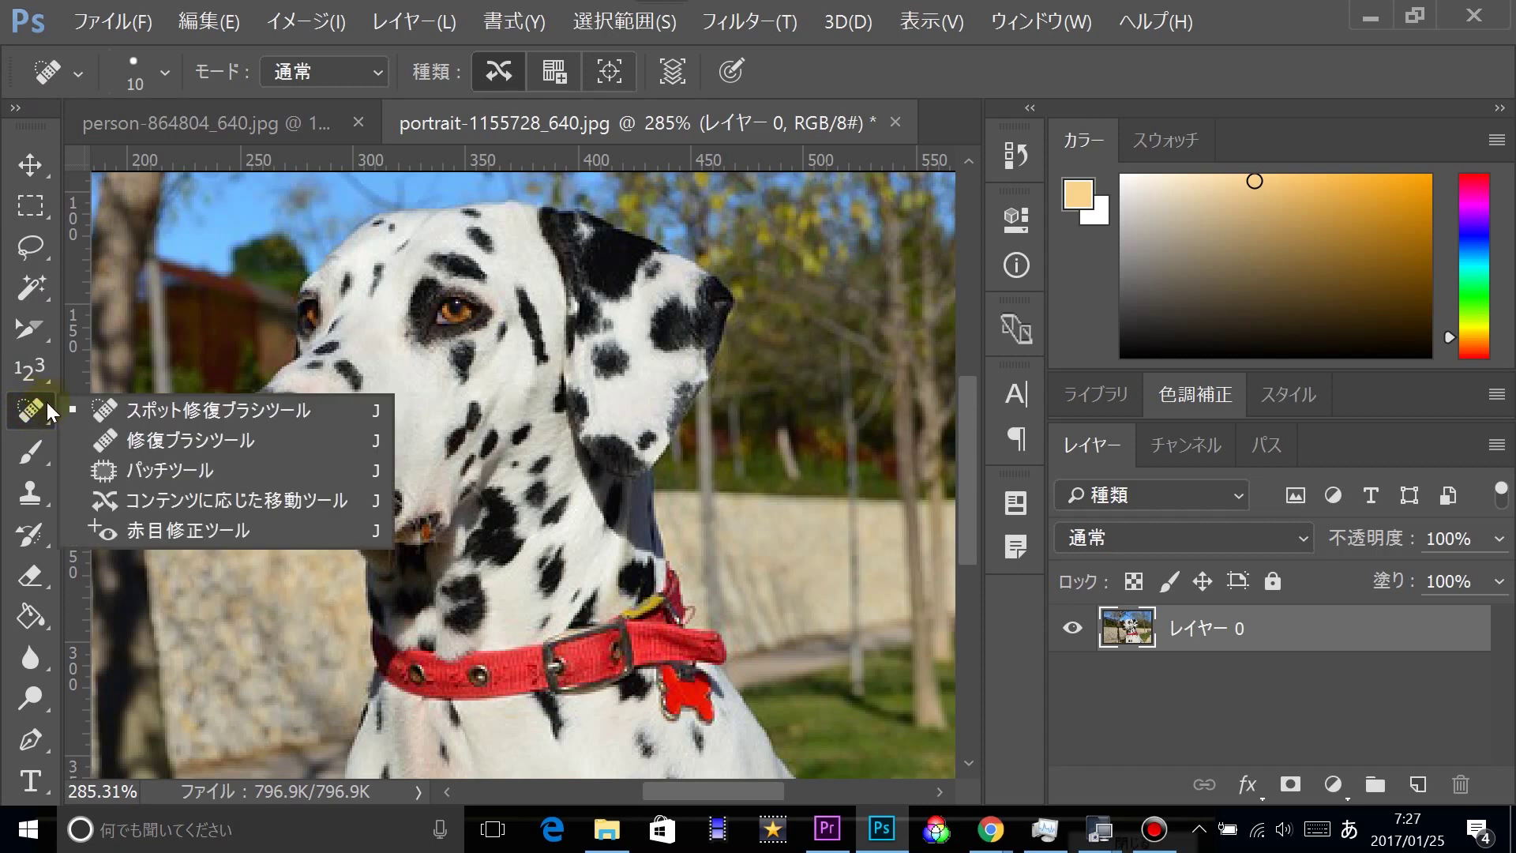
{"action": "right_click", "coordinate": [38, 409]}
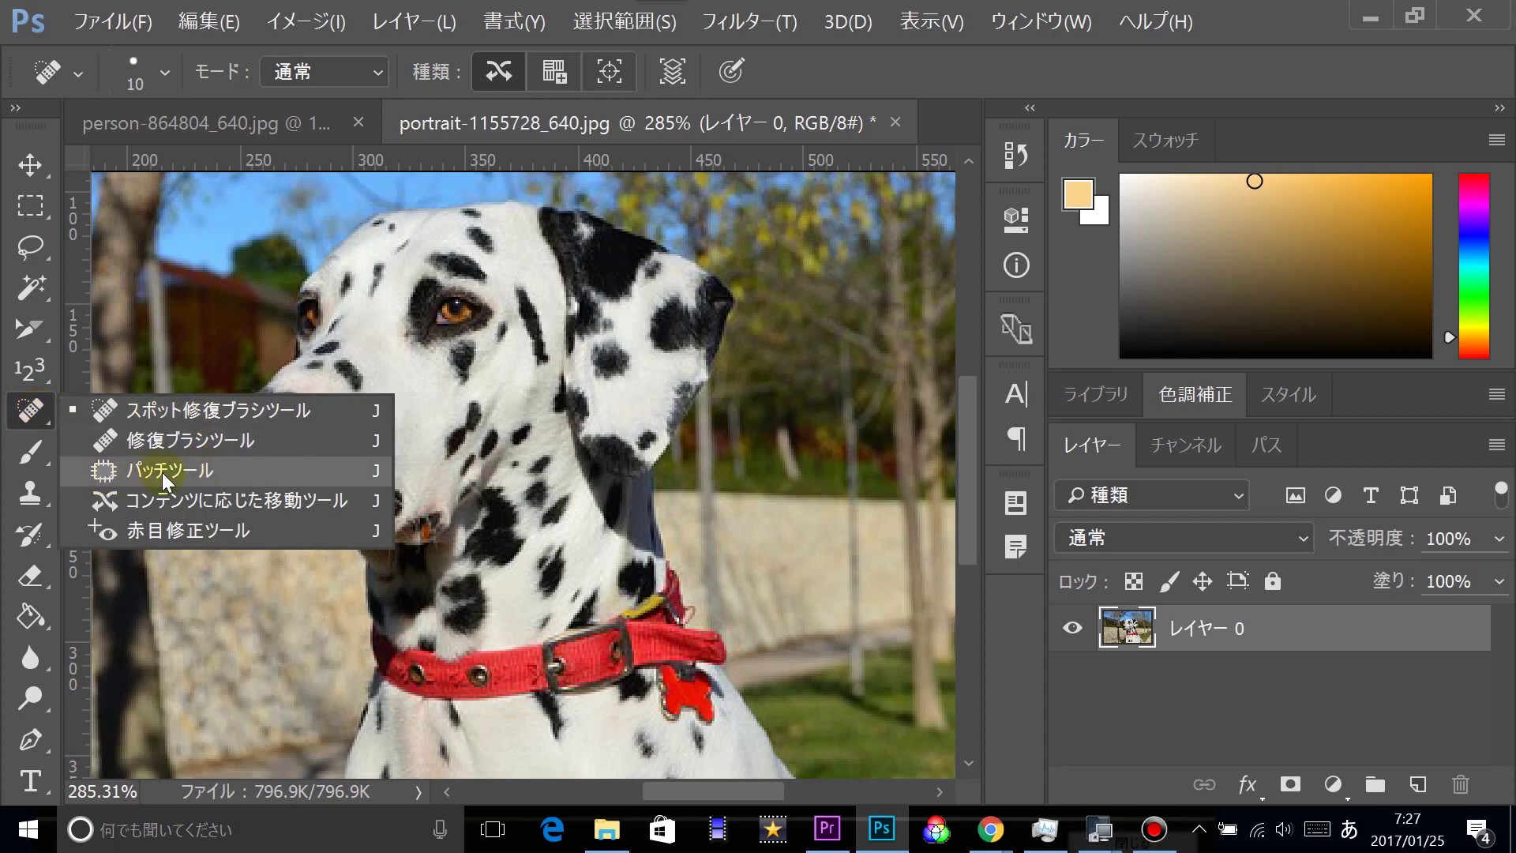
{"action": "left_click", "coordinate": [120, 474]}
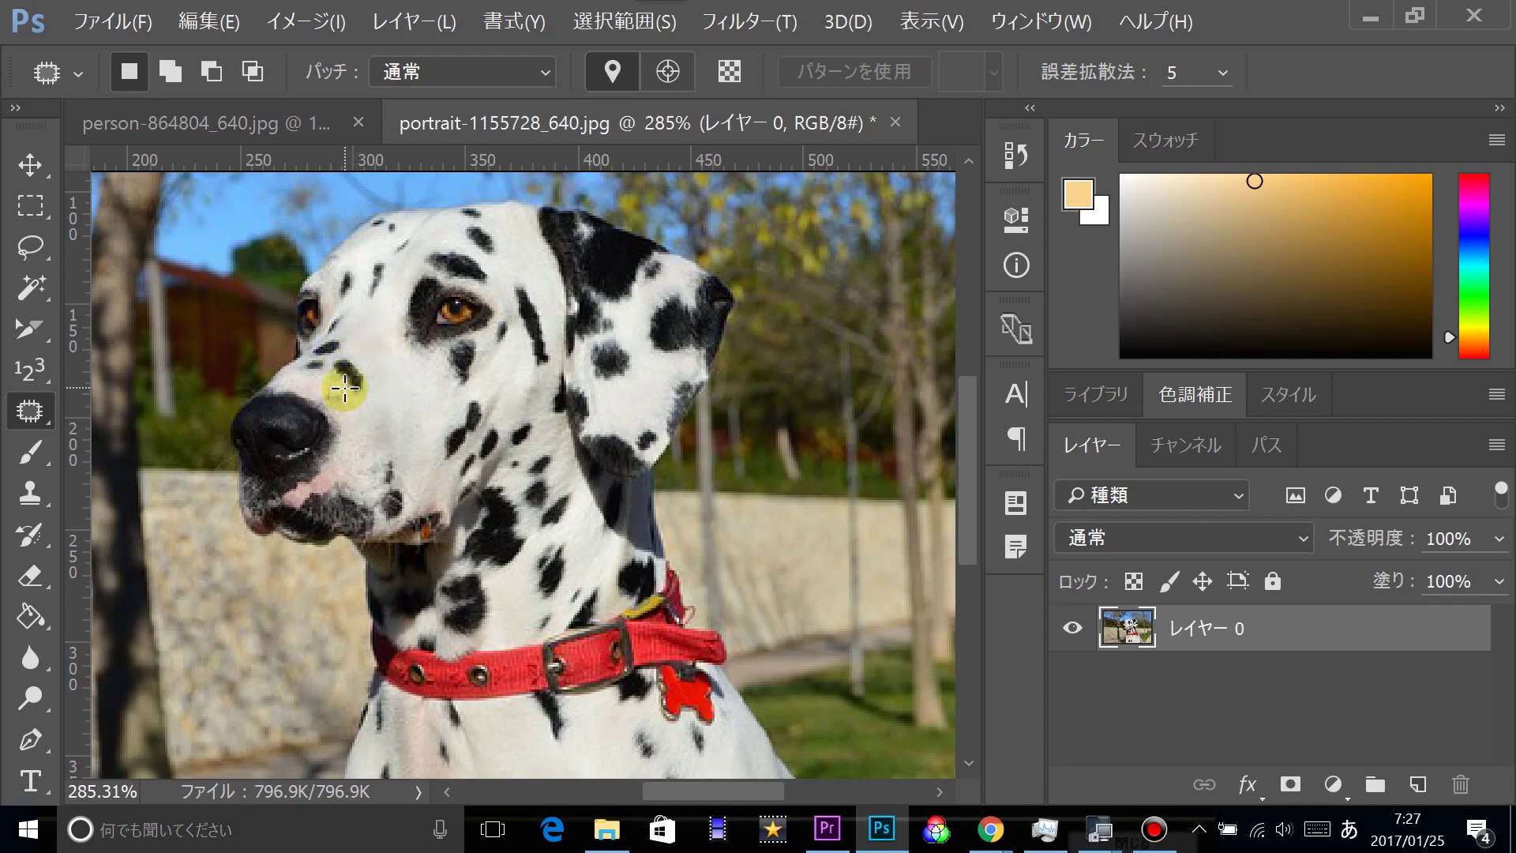
{"action": "mouse_move", "coordinate": [345, 387]}
{"action": "left_mouse_down"}
{"action": "mouse_move", "coordinate": [332, 348]}
{"action": "mouse_move", "coordinate": [352, 351]}
{"action": "mouse_move", "coordinate": [351, 377]}
{"action": "left_mouse_up"}
Step: Redraw the Patch Tool outline until it loops neatly around the black spot below the eye
{"action": "left_click", "coordinate": [357, 387]}
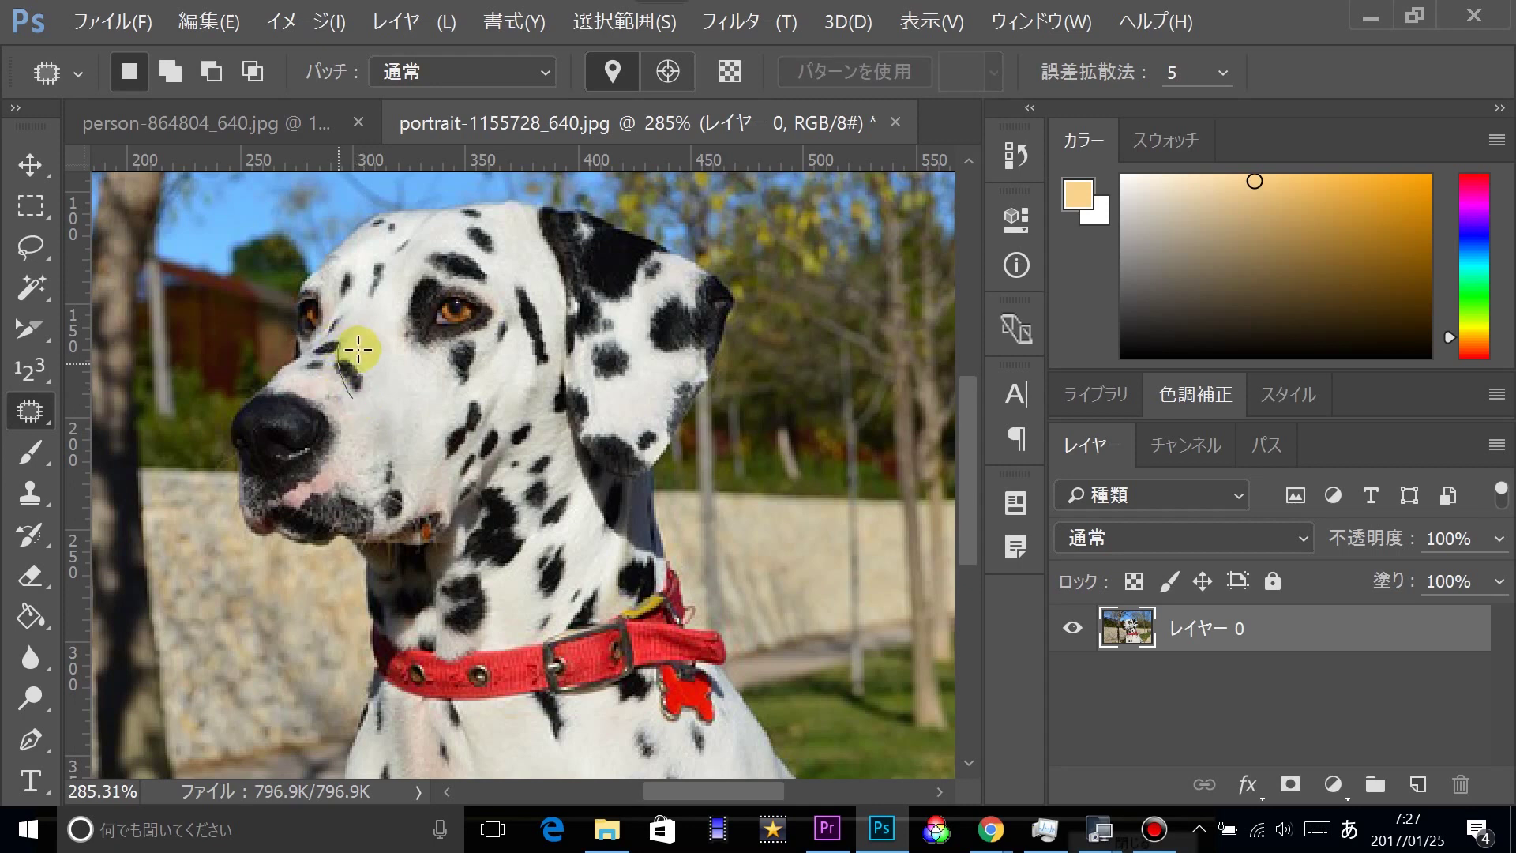
{"action": "mouse_move", "coordinate": [355, 400]}
{"action": "left_mouse_down"}
{"action": "mouse_move", "coordinate": [359, 363]}
{"action": "mouse_move", "coordinate": [353, 392]}
{"action": "left_mouse_up"}
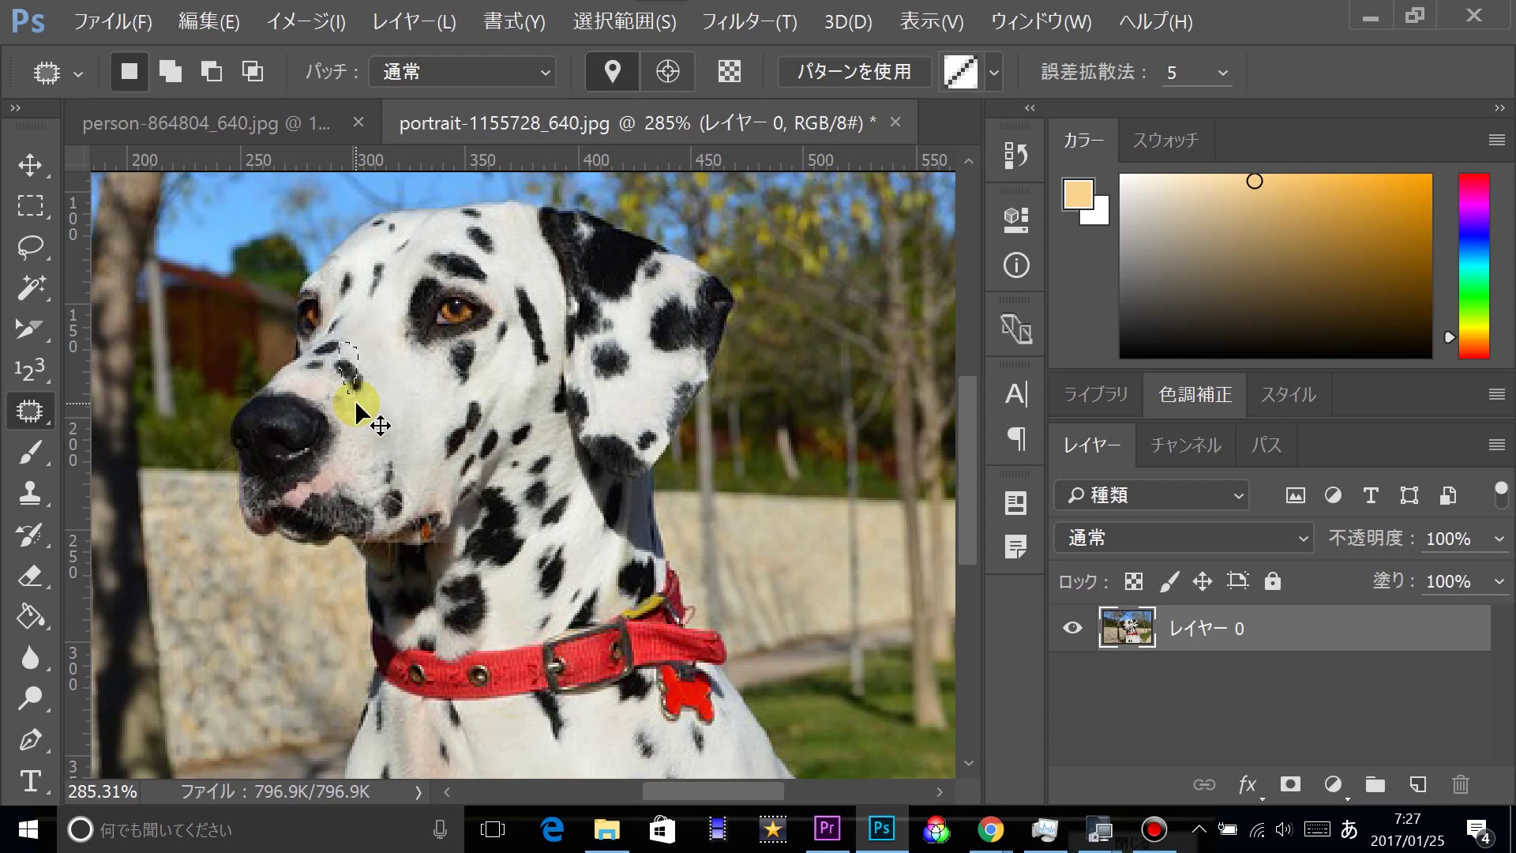
{"action": "left_click", "coordinate": [357, 367]}
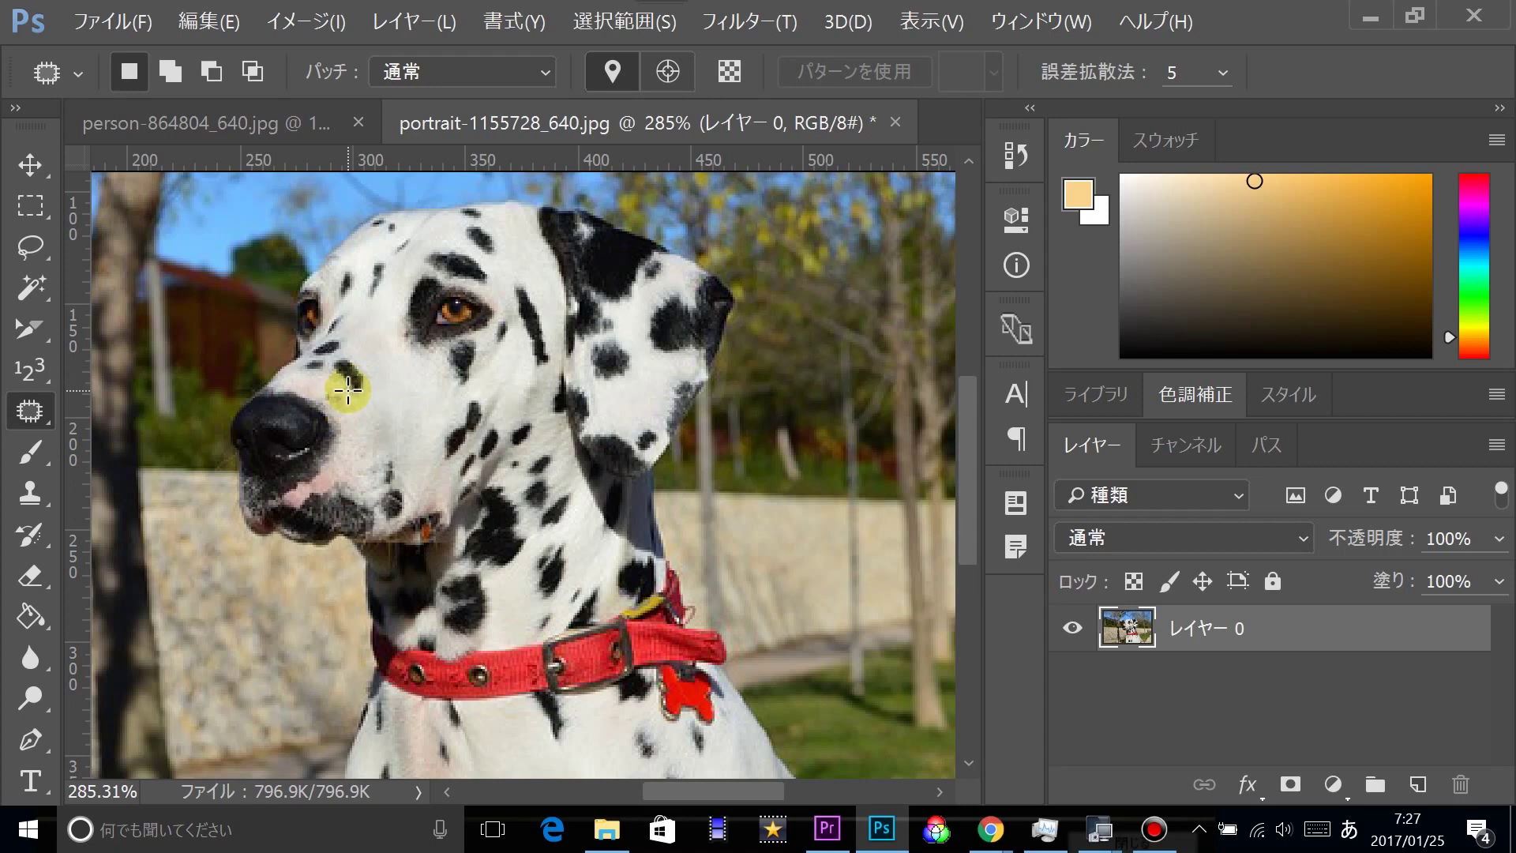
{"action": "mouse_move", "coordinate": [347, 390]}
{"action": "left_mouse_down"}
{"action": "mouse_move", "coordinate": [331, 364]}
{"action": "mouse_move", "coordinate": [343, 353]}
{"action": "left_mouse_up"}
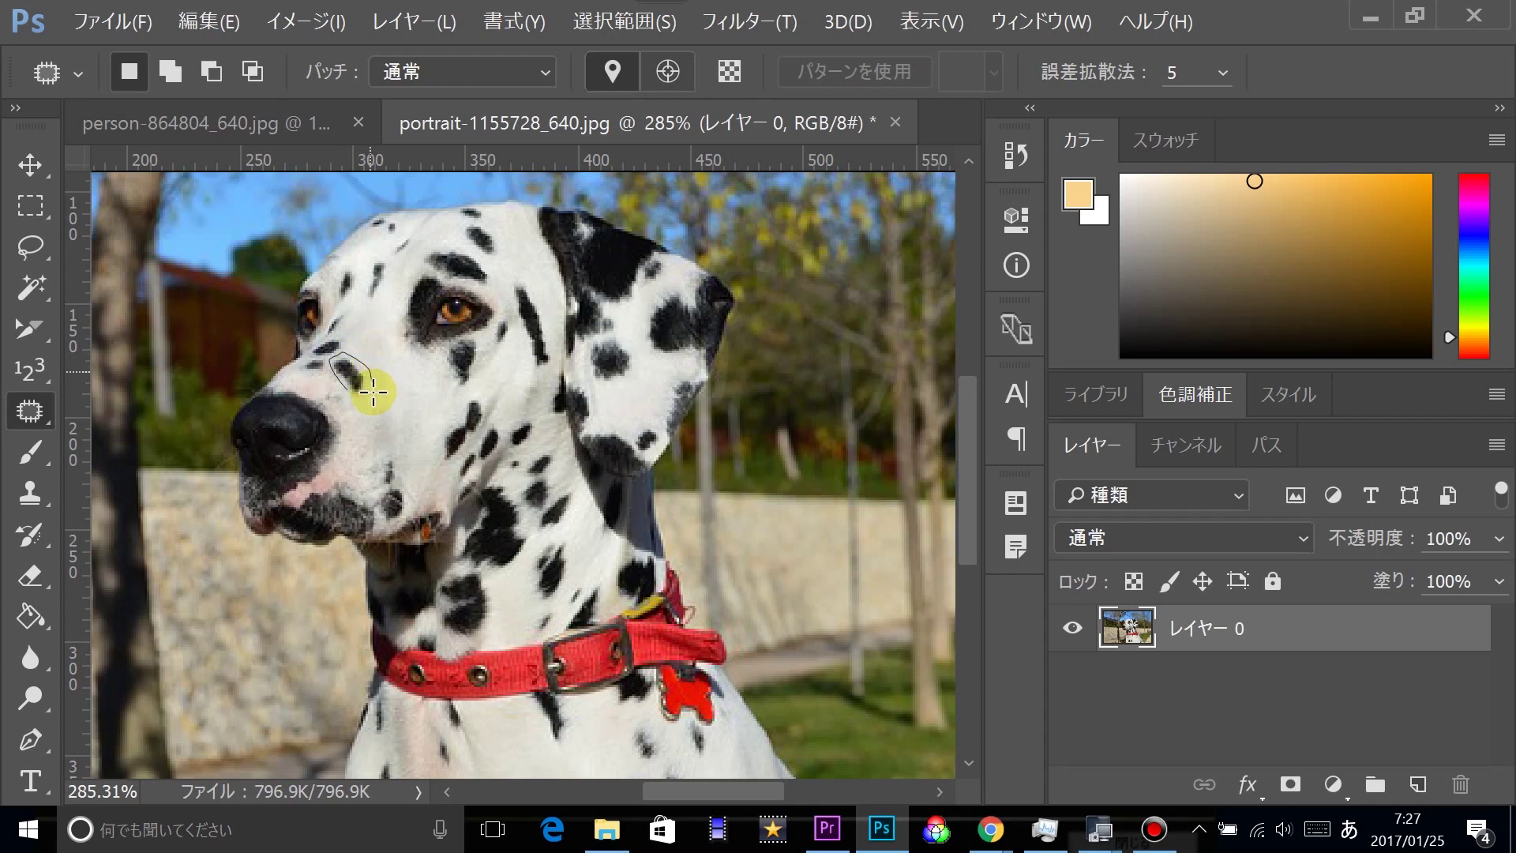
{"action": "left_click_drag", "start_coordinate": [346, 353], "coordinate": [348, 392]}
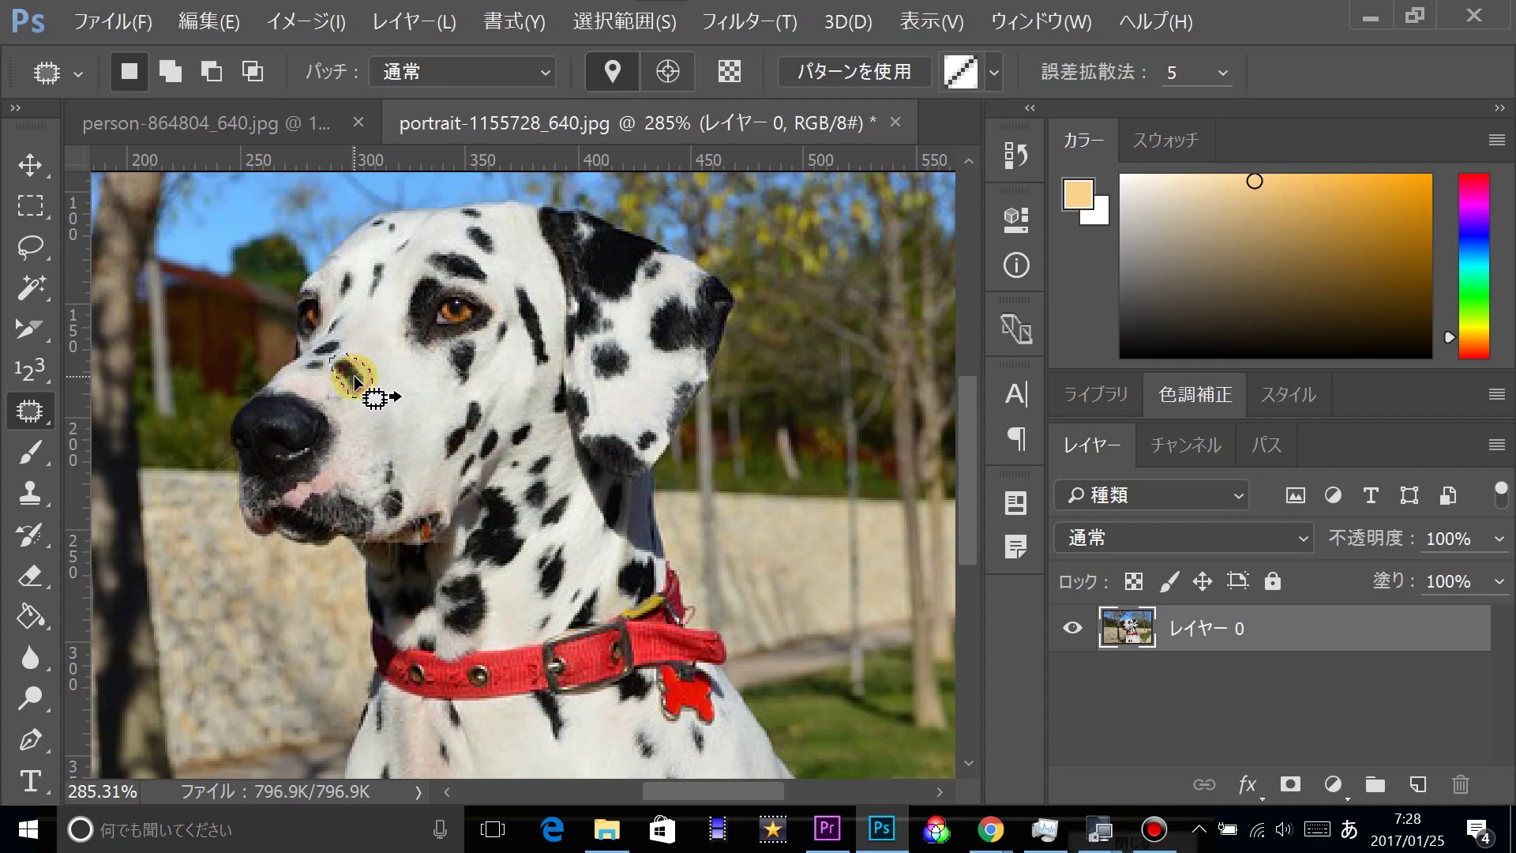
Step: Drag the outlined muzzle spot onto the adjacent clean white fur to patch it
{"action": "mouse_move", "coordinate": [364, 382]}
{"action": "left_mouse_down"}
{"action": "mouse_move", "coordinate": [398, 381]}
{"action": "mouse_move", "coordinate": [397, 401]}
{"action": "mouse_move", "coordinate": [365, 370]}
{"action": "mouse_move", "coordinate": [399, 392]}
{"action": "mouse_move", "coordinate": [397, 405]}
{"action": "mouse_move", "coordinate": [363, 396]}
{"action": "mouse_move", "coordinate": [382, 372]}
{"action": "mouse_move", "coordinate": [403, 406]}
{"action": "left_mouse_up"}
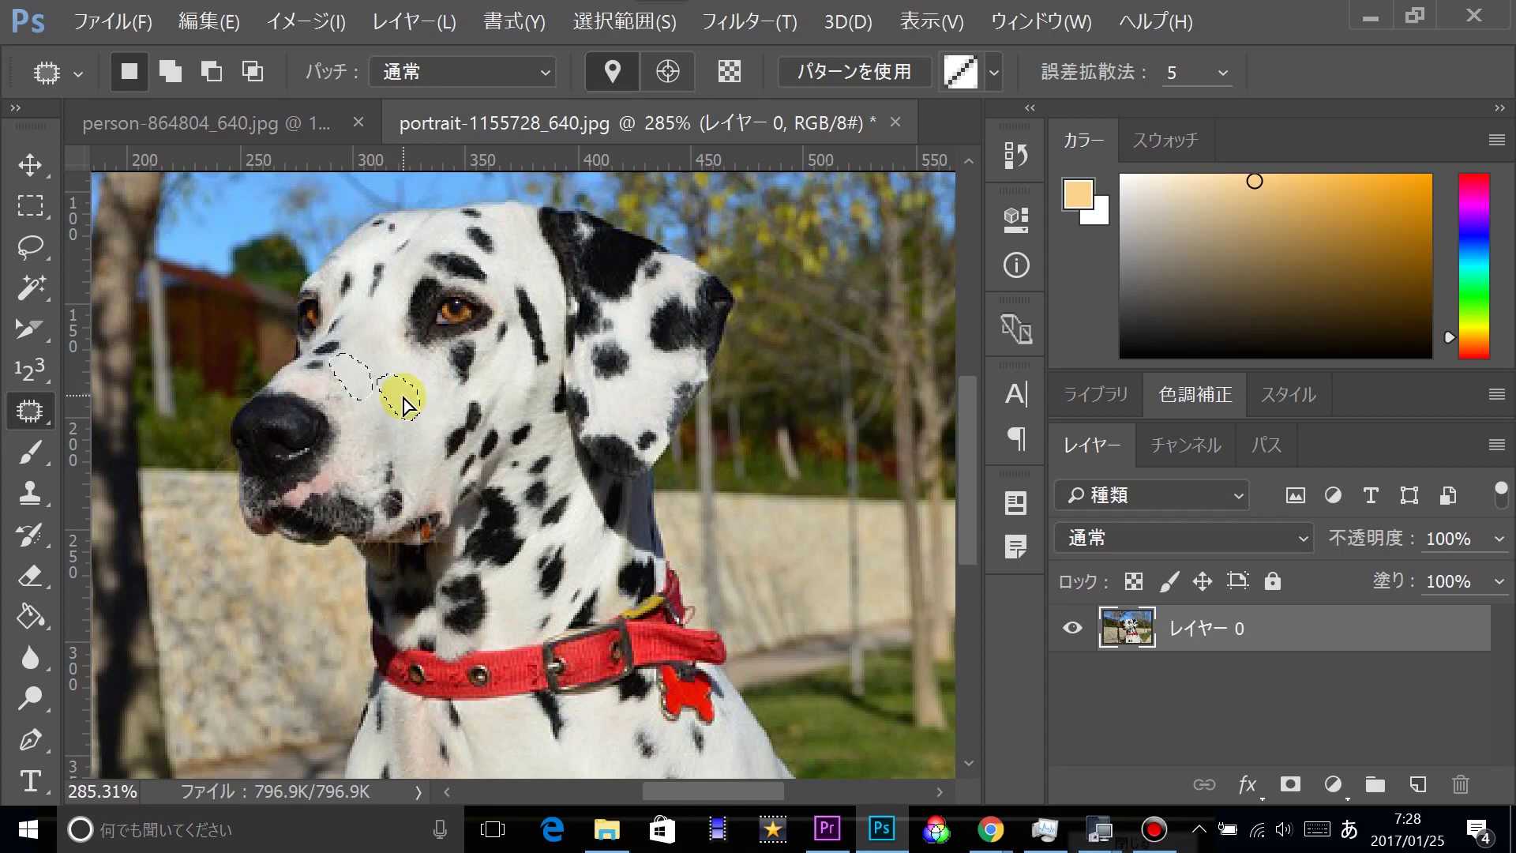
{"action": "left_click_drag", "start_coordinate": [402, 395], "coordinate": [400, 398]}
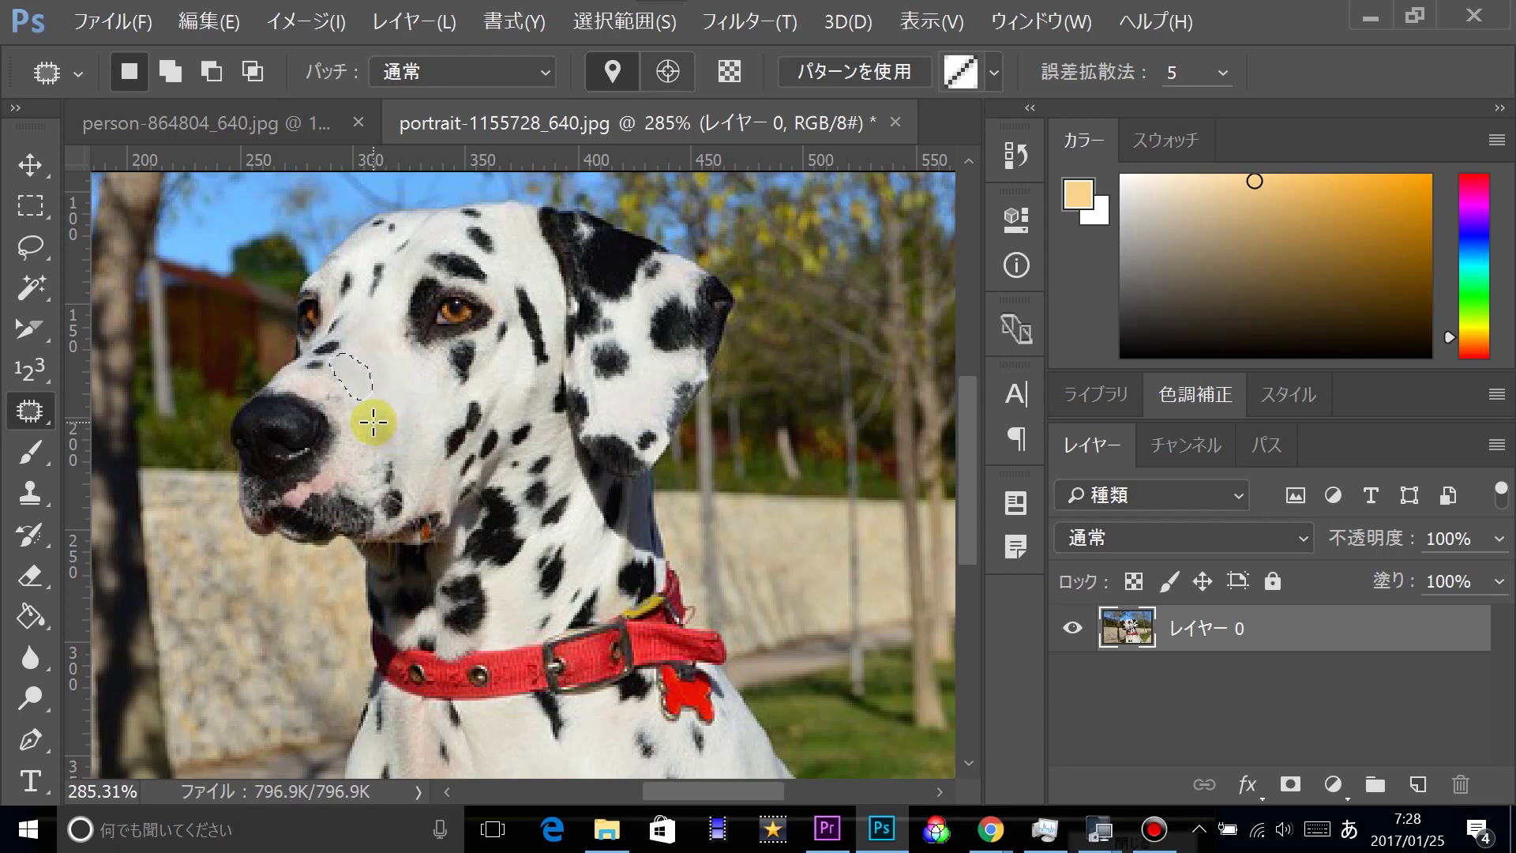
Step: Clear the old outline, then patch a small area higher on the muzzle with white fur
{"action": "left_click", "coordinate": [596, 21]}
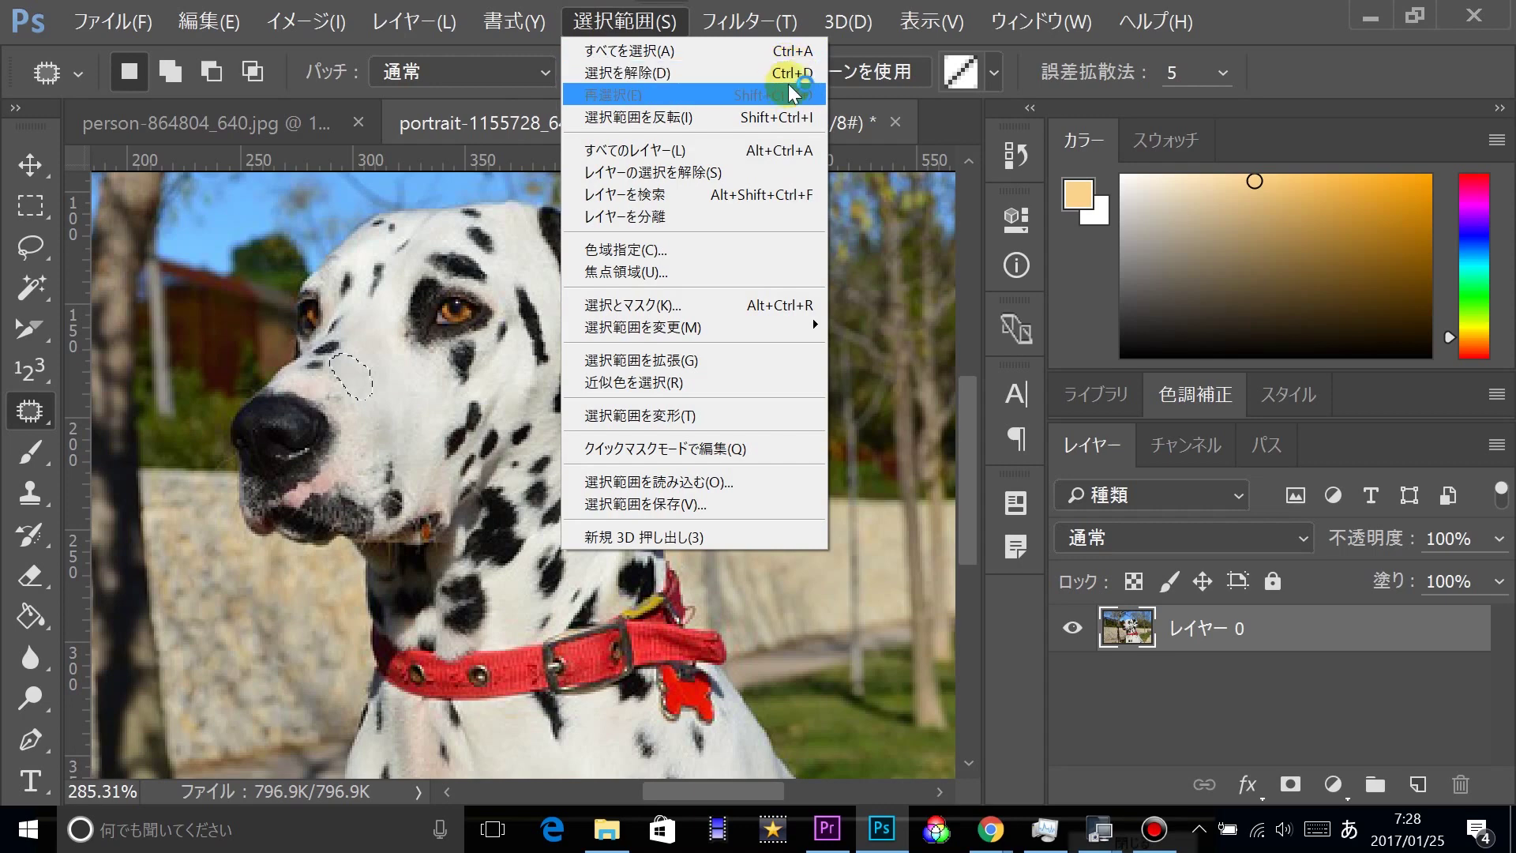
{"action": "left_click", "coordinate": [1283, 43]}
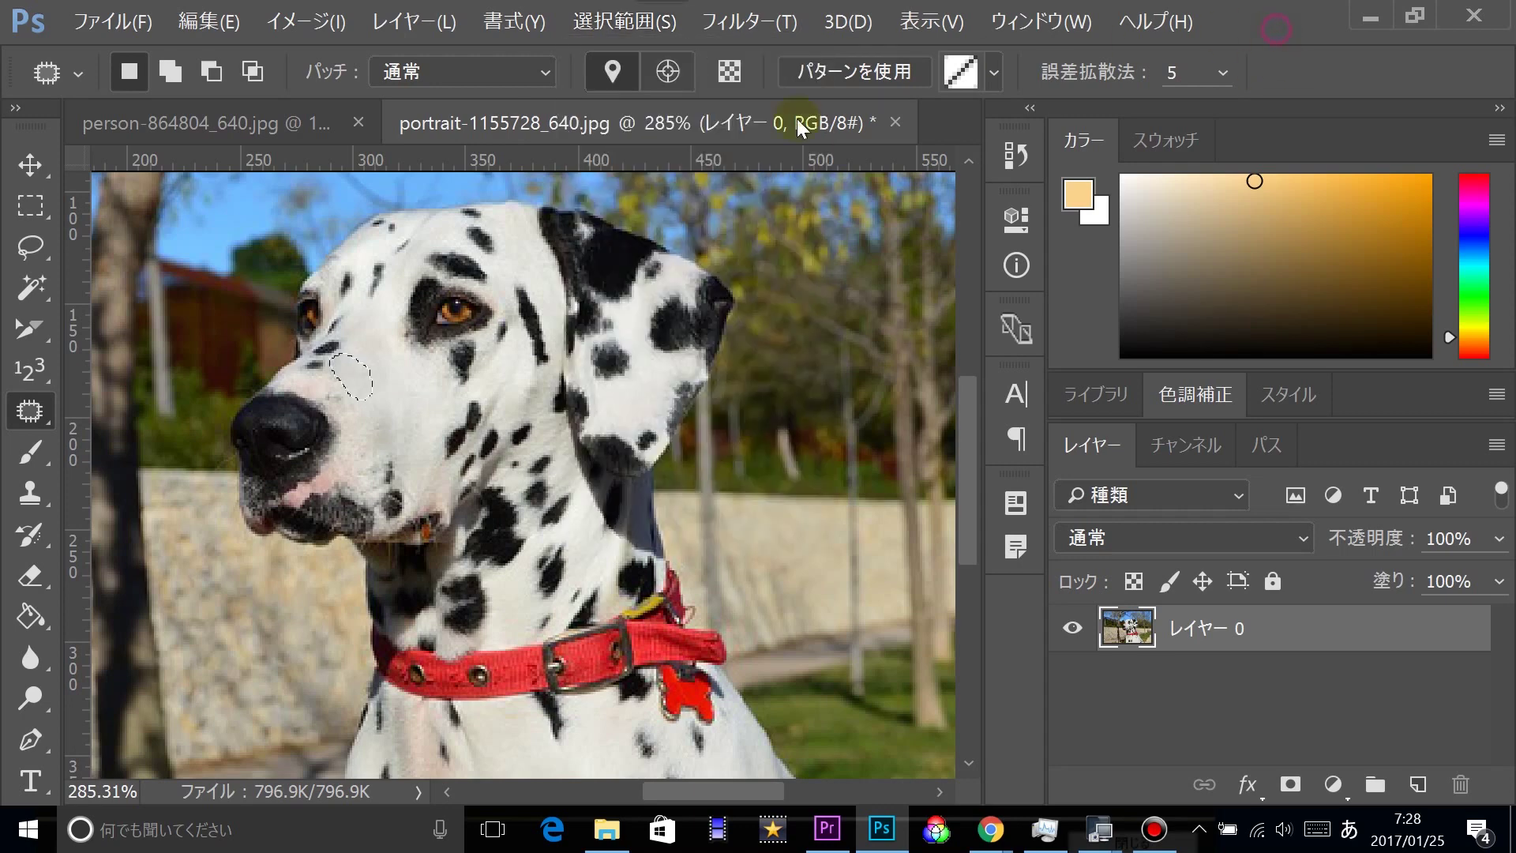
{"action": "left_click", "coordinate": [488, 387]}
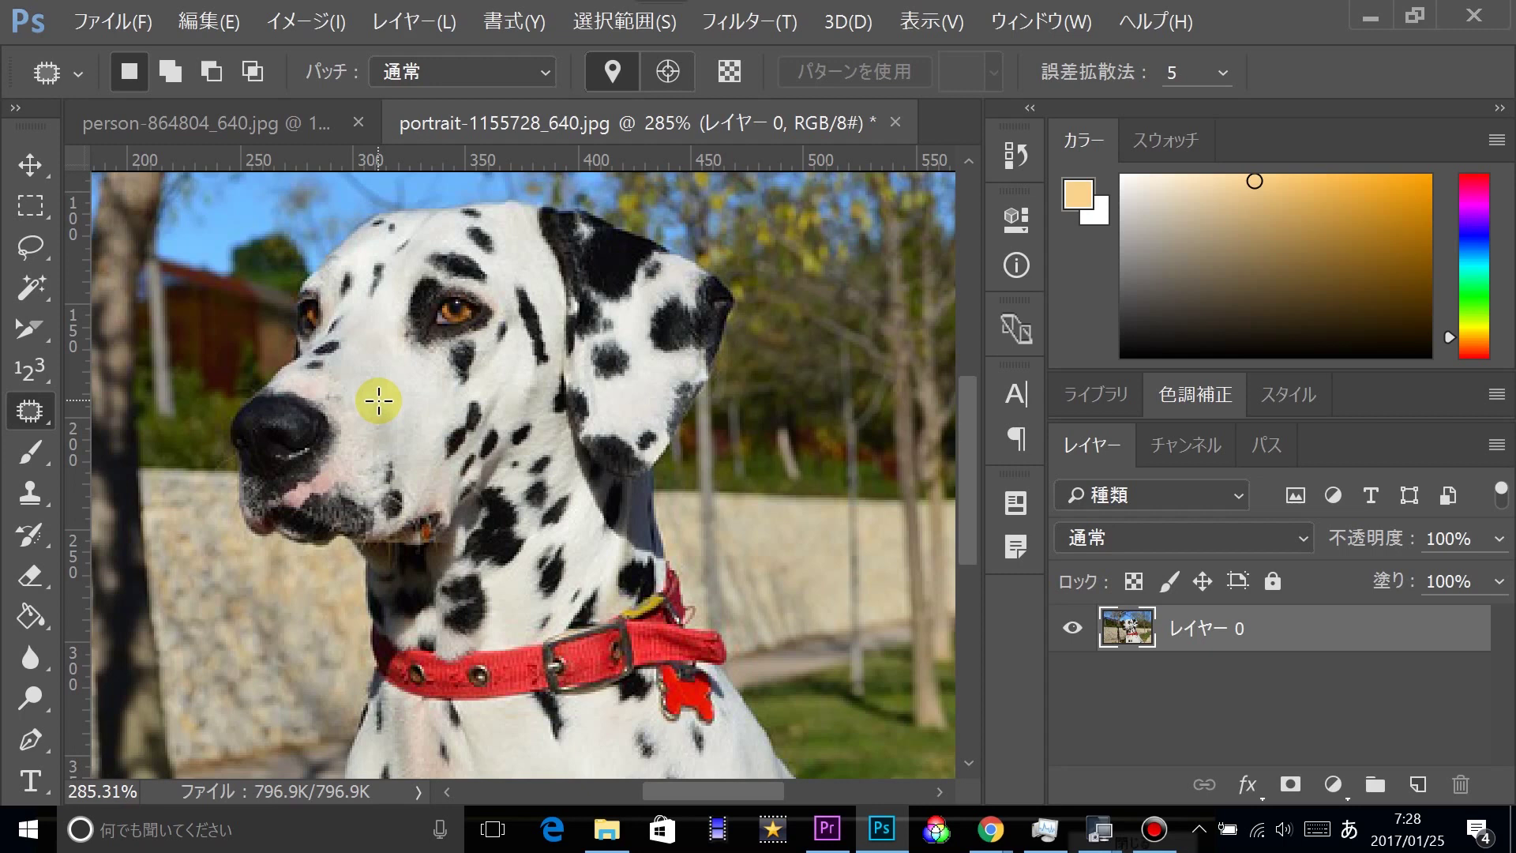
{"action": "left_click_drag", "start_coordinate": [379, 400], "coordinate": [365, 525]}
{"action": "key", "text": "ctrl+d"}
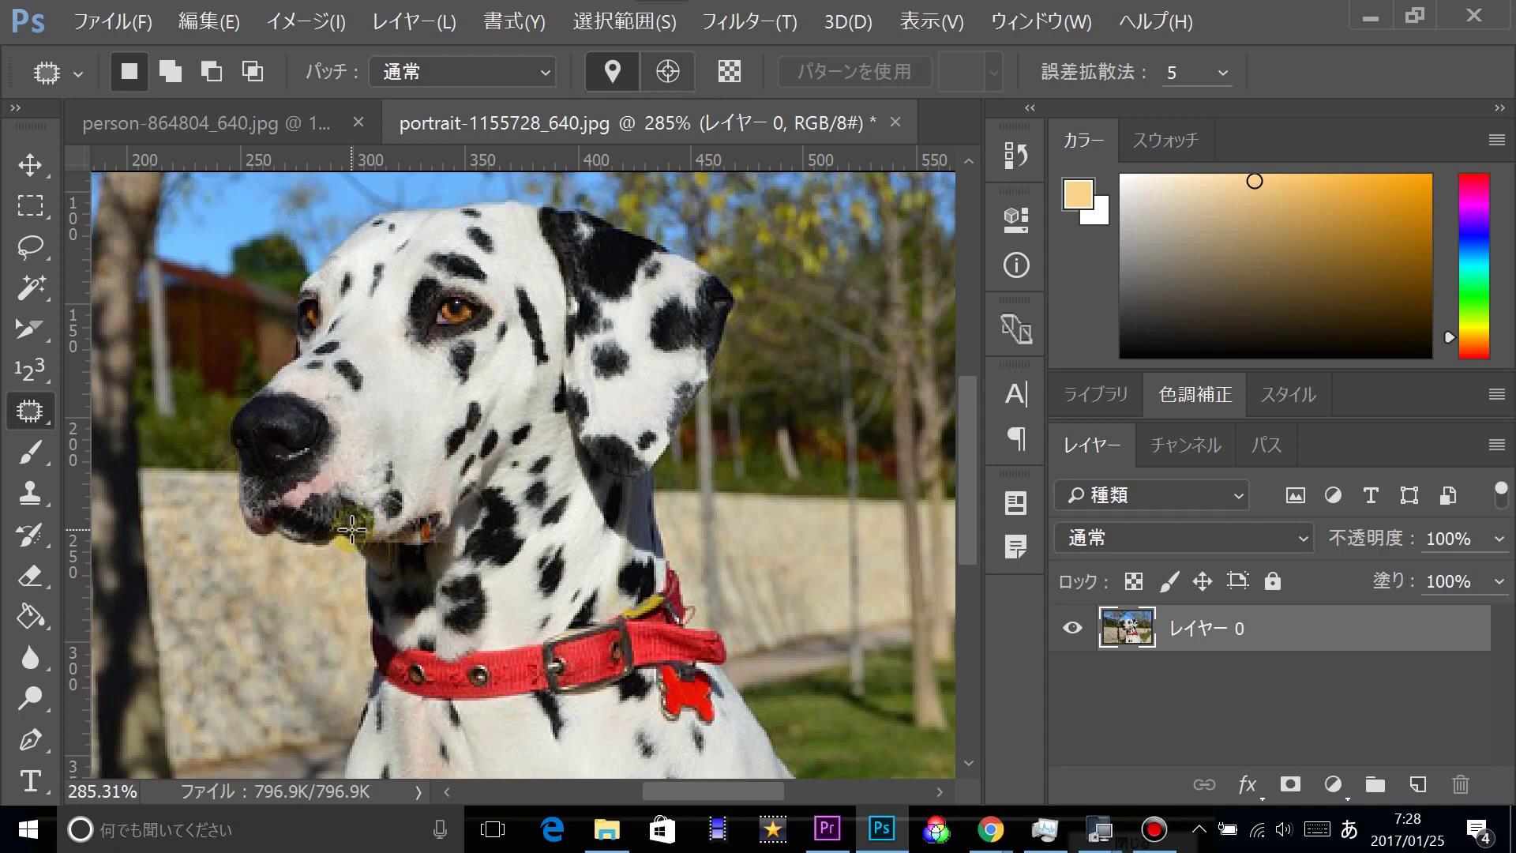
{"action": "right_click", "coordinate": [40, 412]}
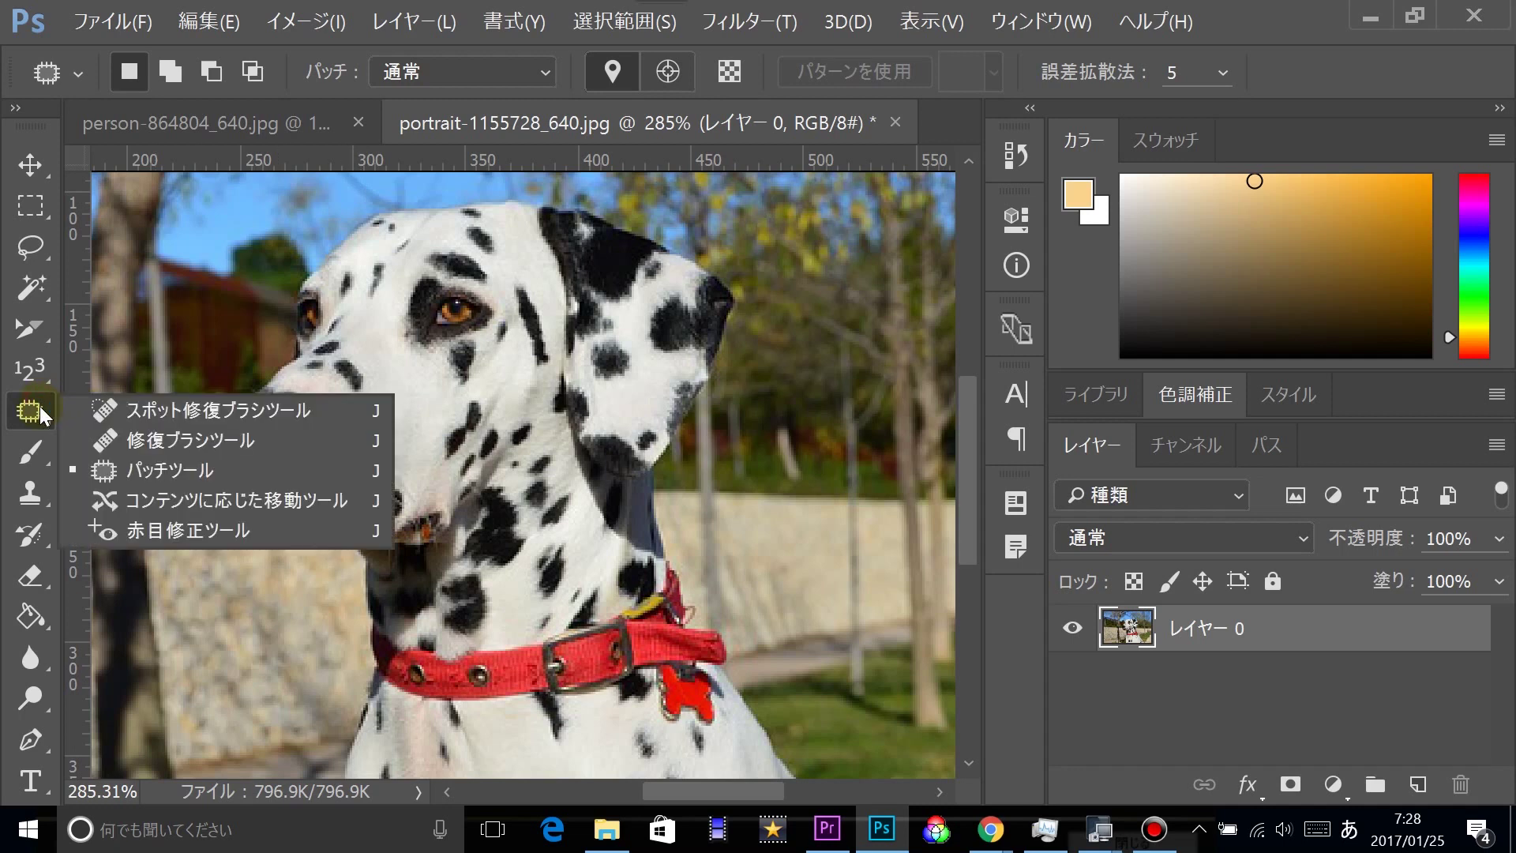
{"action": "left_click", "coordinate": [118, 474]}
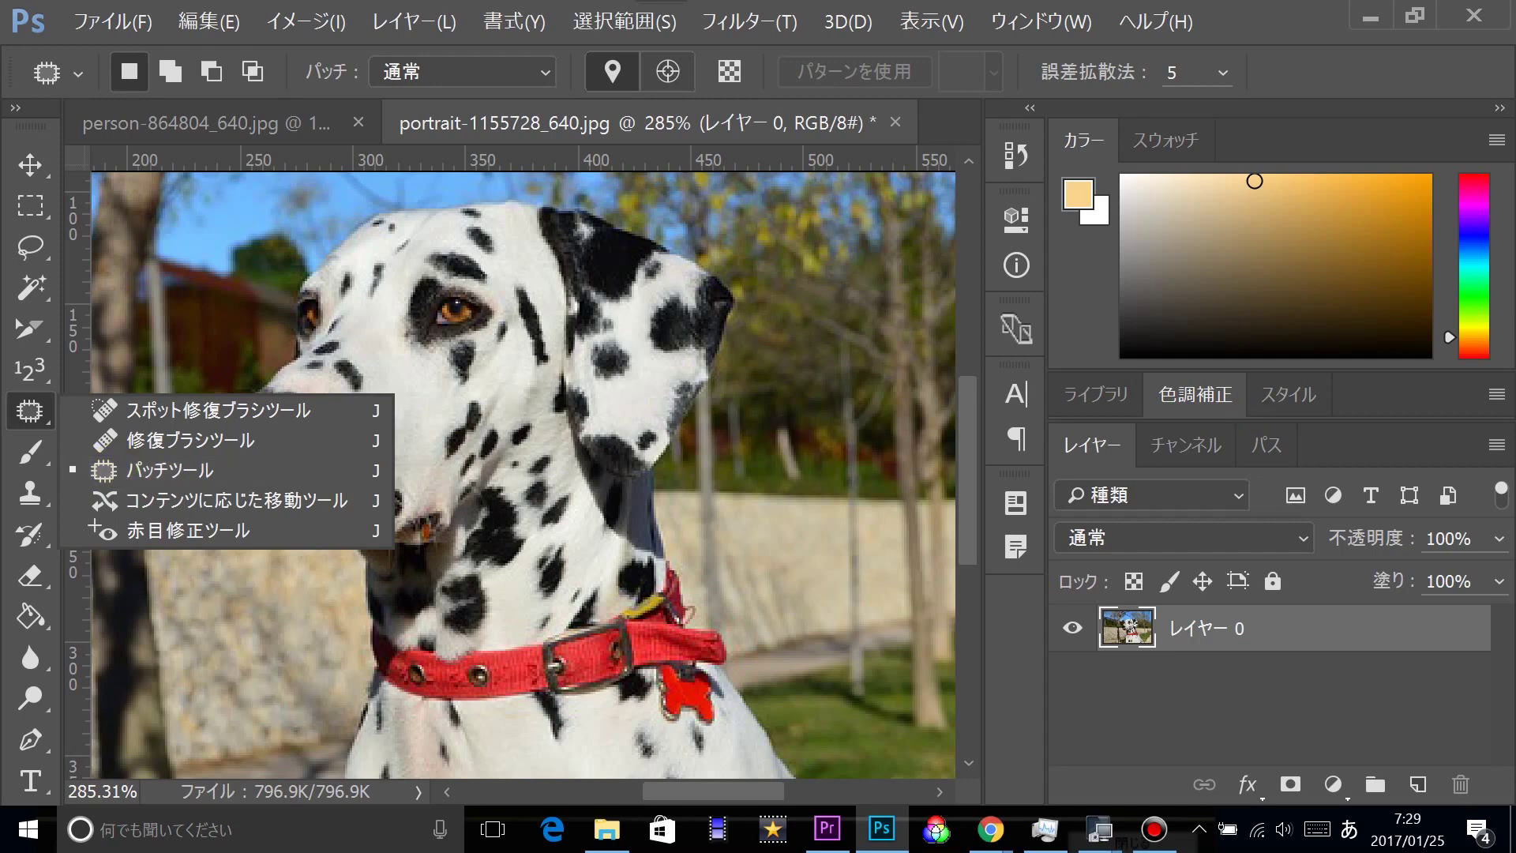